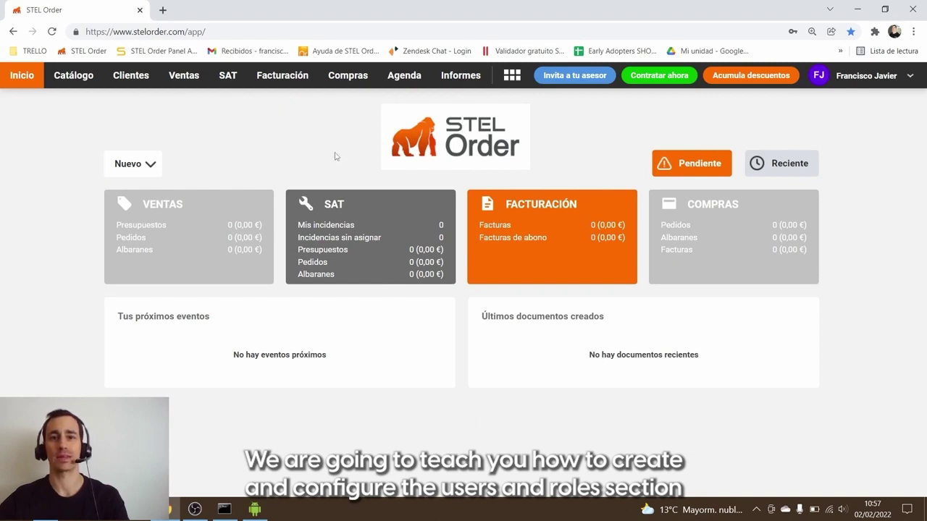
Step: Go to Configuración > Usuarios in the account settings and start a new user
{"action": "left_click", "coordinate": [862, 77]}
{"action": "left_click", "coordinate": [861, 126]}
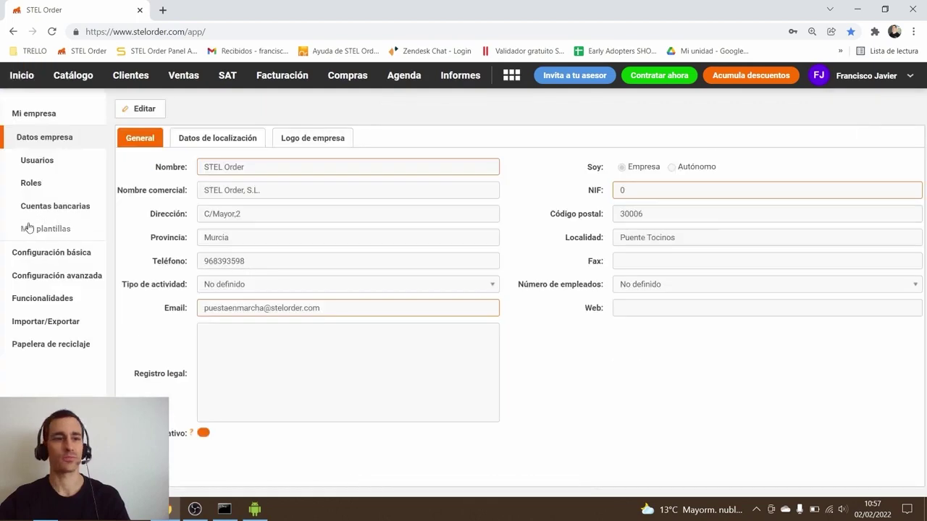
{"action": "left_click", "coordinate": [43, 161]}
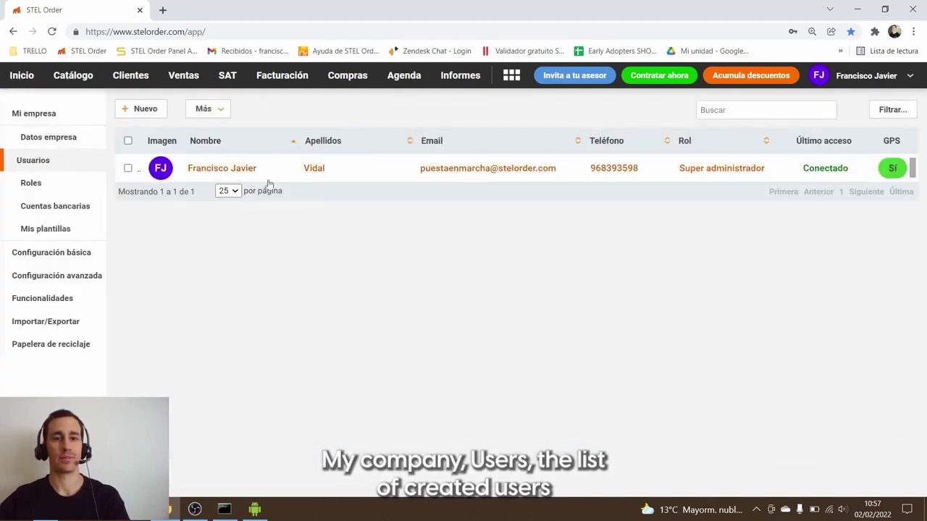
{"action": "left_click", "coordinate": [138, 110]}
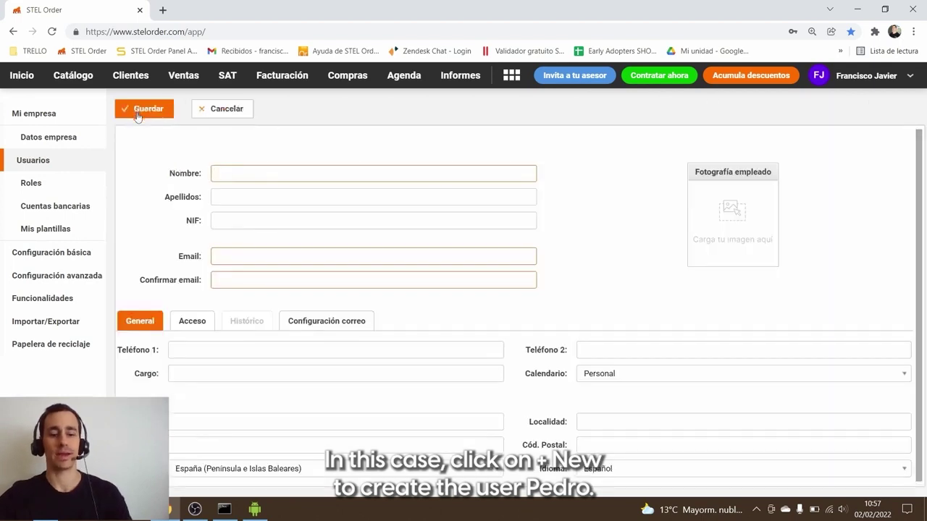
Step: Enter the user's first name, surname and tax ID, then the e-mail and its confirmation
{"action": "key", "text": "Tab"}
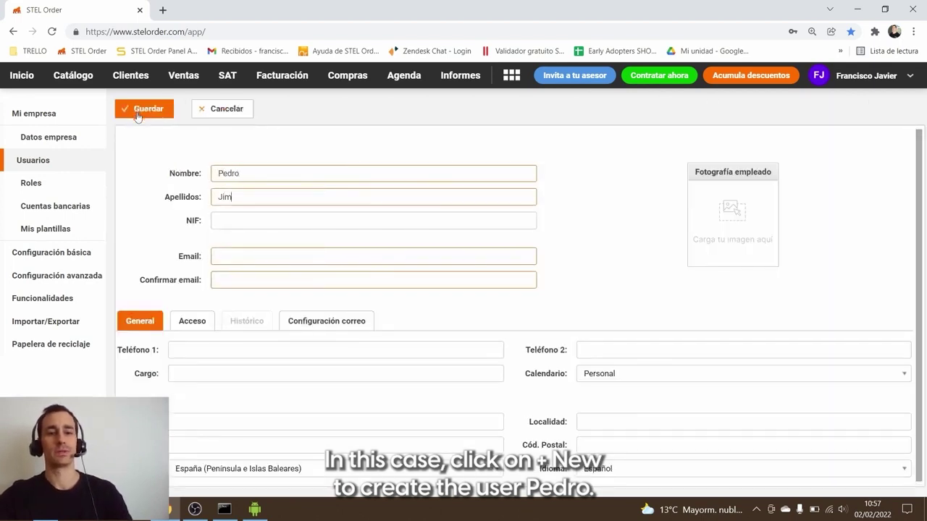
{"action": "key", "text": "Tab"}
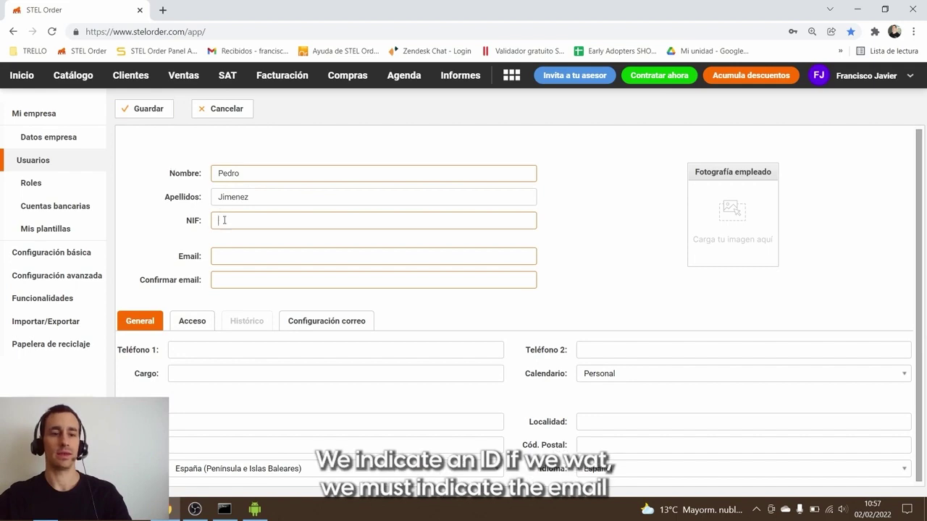
{"action": "left_click", "coordinate": [224, 221]}
{"action": "left_click", "coordinate": [229, 246]}
{"action": "left_click", "coordinate": [227, 255]}
{"action": "key", "text": "ctrl+v"}
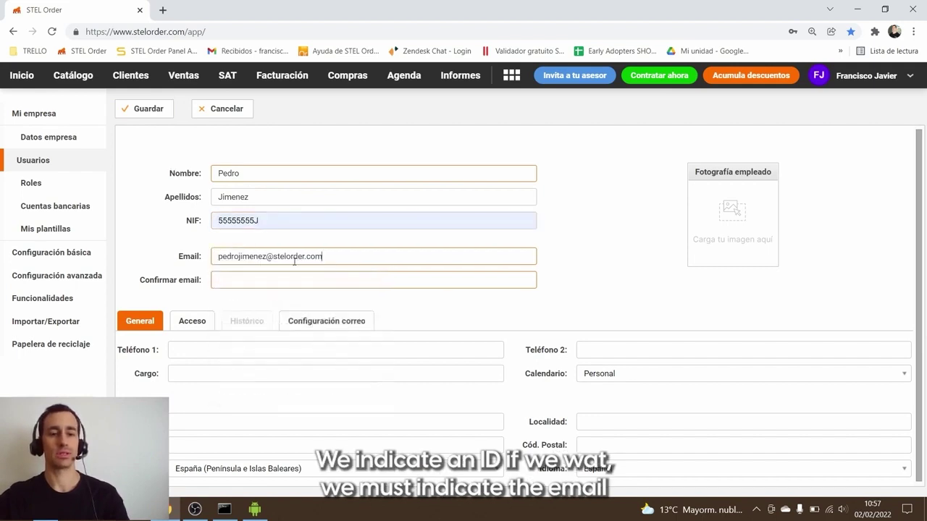
{"action": "left_click", "coordinate": [370, 282]}
{"action": "key", "text": "ctrl+v"}
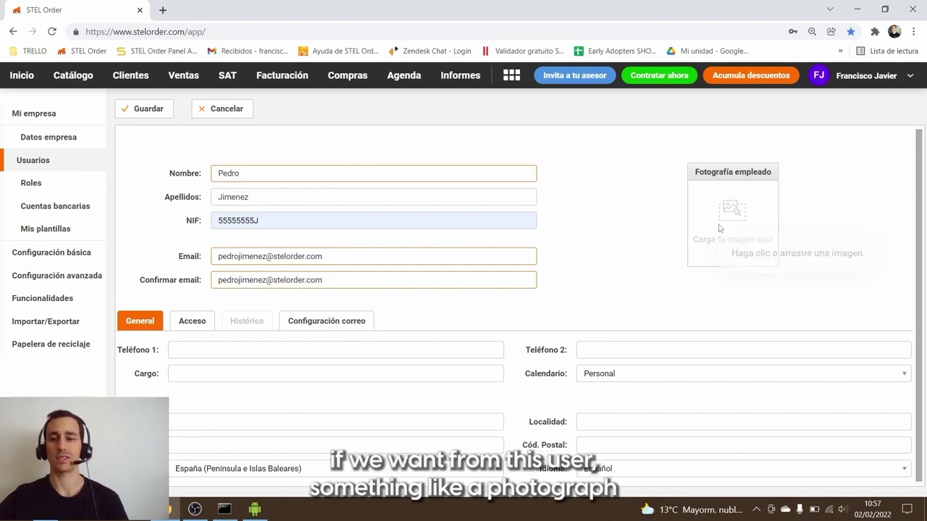
Step: Give the user the Técnico role under Acceso, replace the generated password with a custom one, and save
{"action": "left_click", "coordinate": [192, 321]}
{"action": "left_click", "coordinate": [212, 373]}
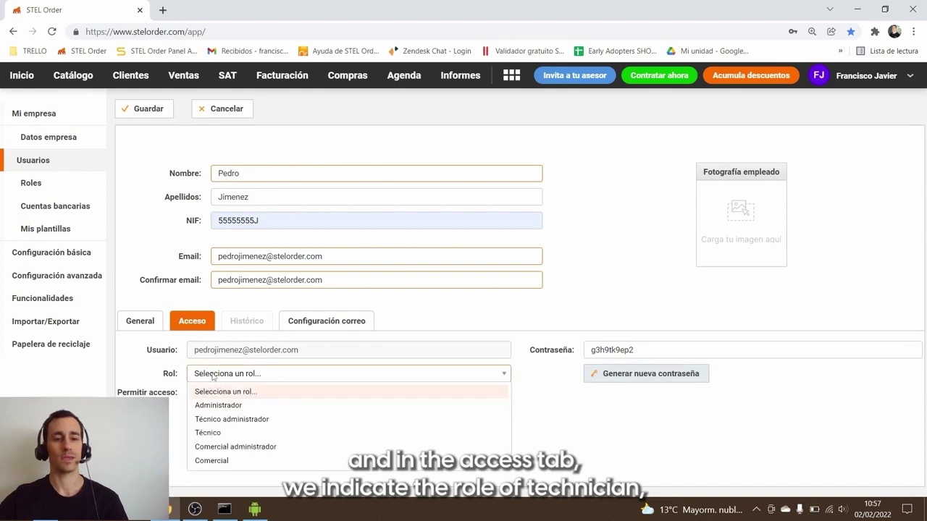
{"action": "left_click", "coordinate": [219, 435]}
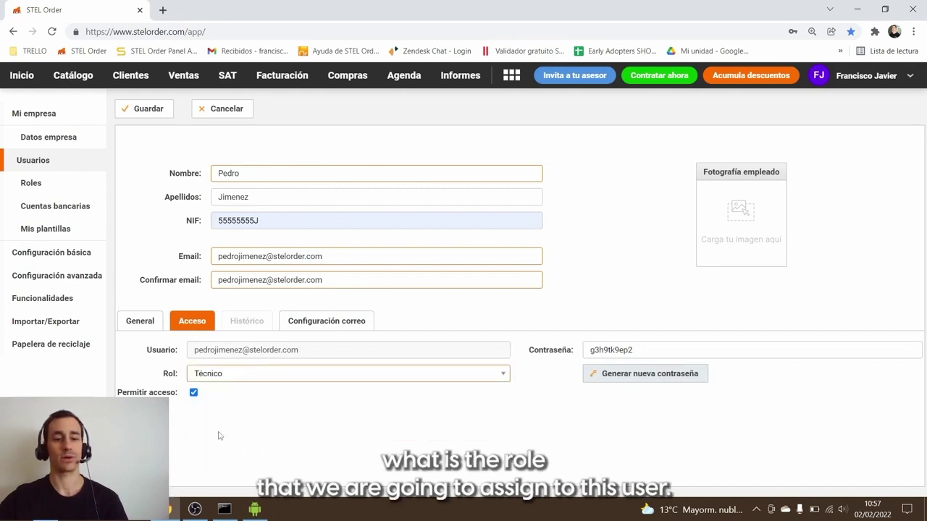
{"action": "double_click", "coordinate": [621, 351]}
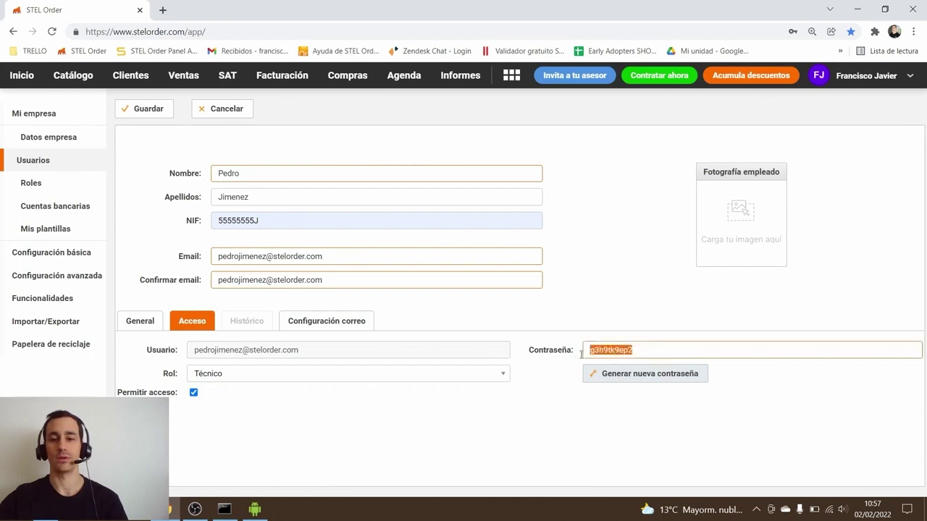
{"action": "type", "text": "12345"}
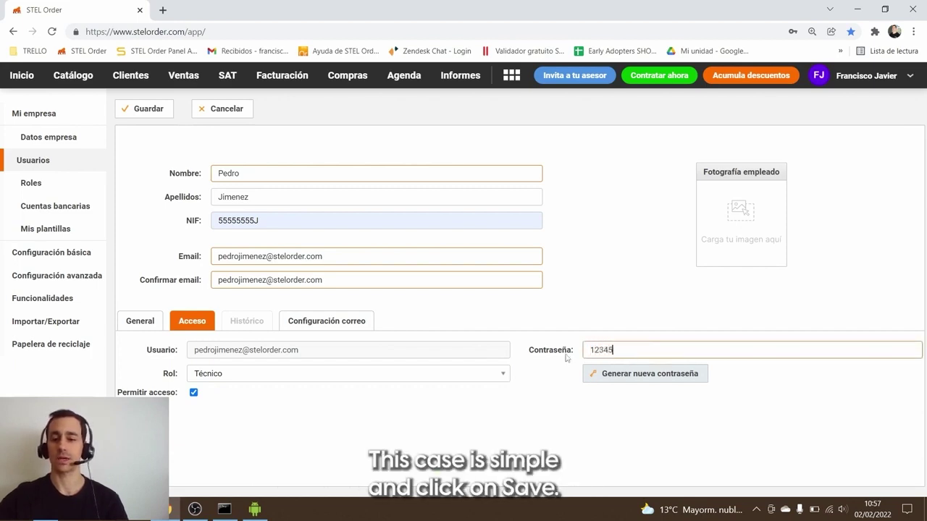
{"action": "left_click", "coordinate": [579, 273]}
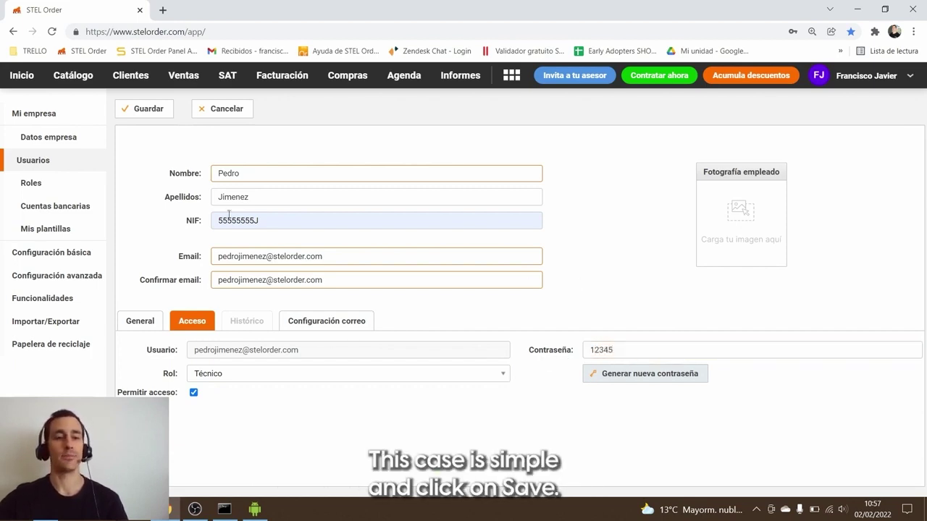
{"action": "left_click", "coordinate": [144, 109]}
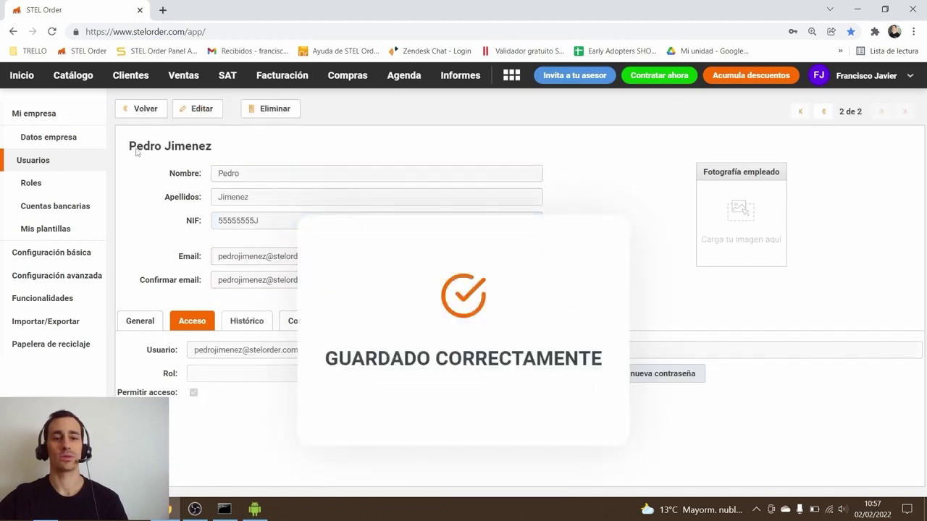
Step: Go back to the Usuarios list, where the new Técnico user now appears beside the Super administrador
{"action": "left_click", "coordinate": [139, 109]}
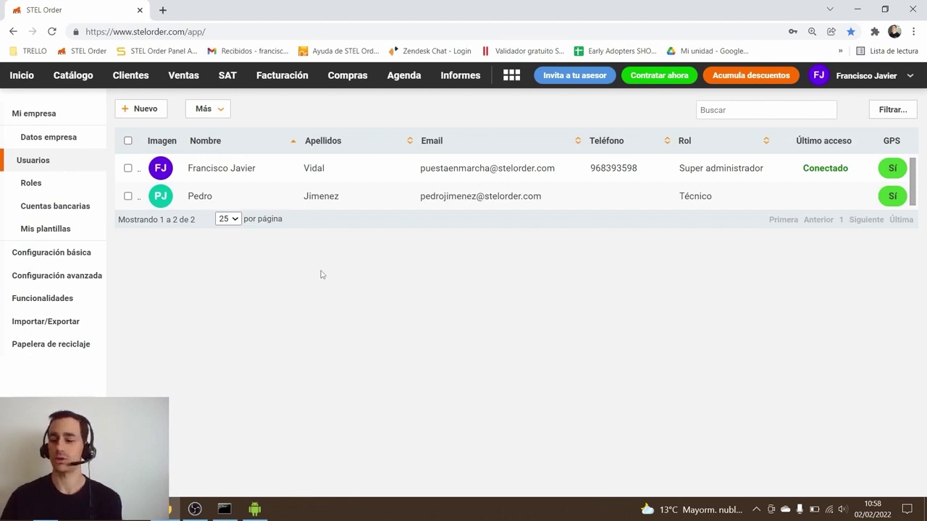
Step: Sign in to the Android app as the new technician, sync the data and reach Inicio
{"action": "left_click", "coordinate": [254, 509]}
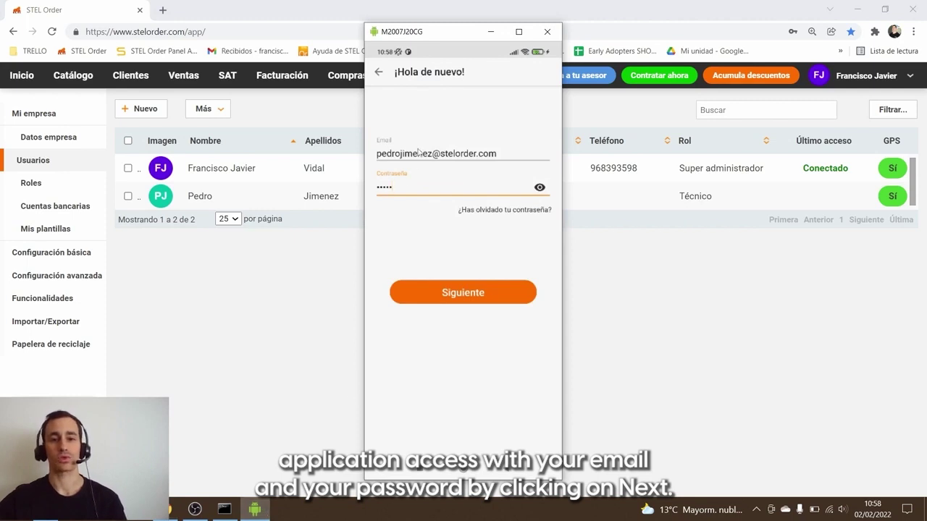
{"action": "left_click", "coordinate": [449, 293]}
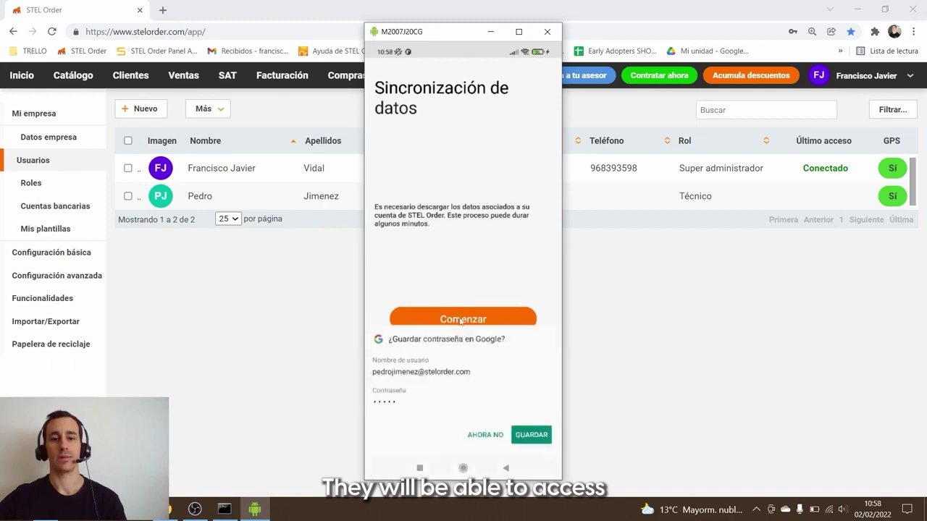
{"action": "left_click", "coordinate": [461, 320]}
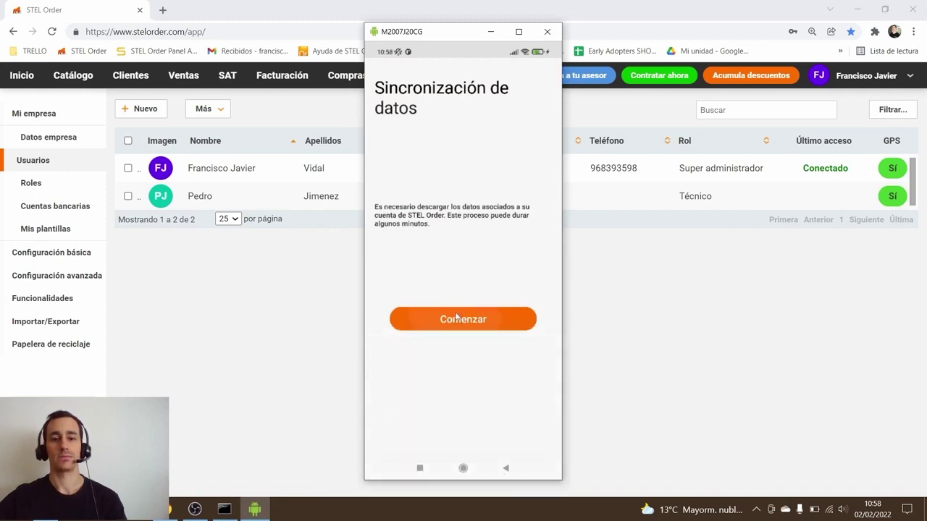
{"action": "left_click", "coordinate": [458, 318]}
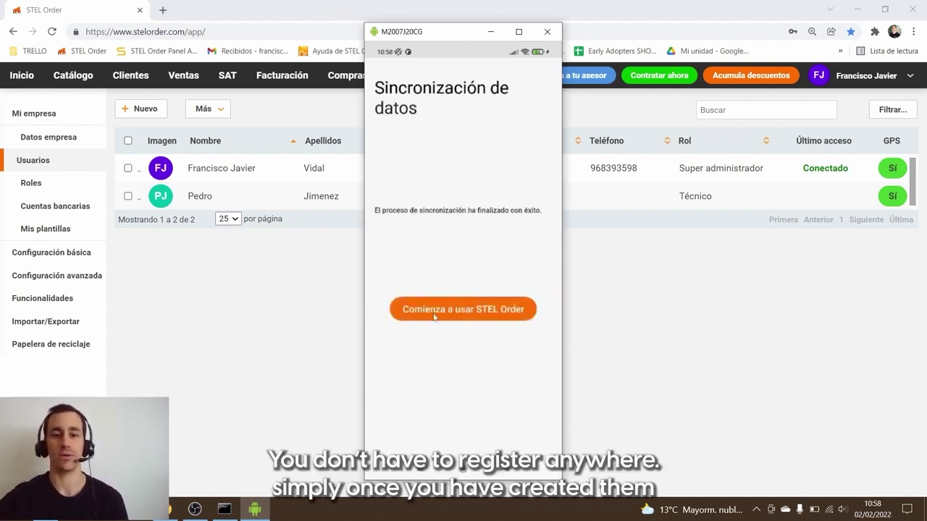
{"action": "left_click", "coordinate": [435, 316]}
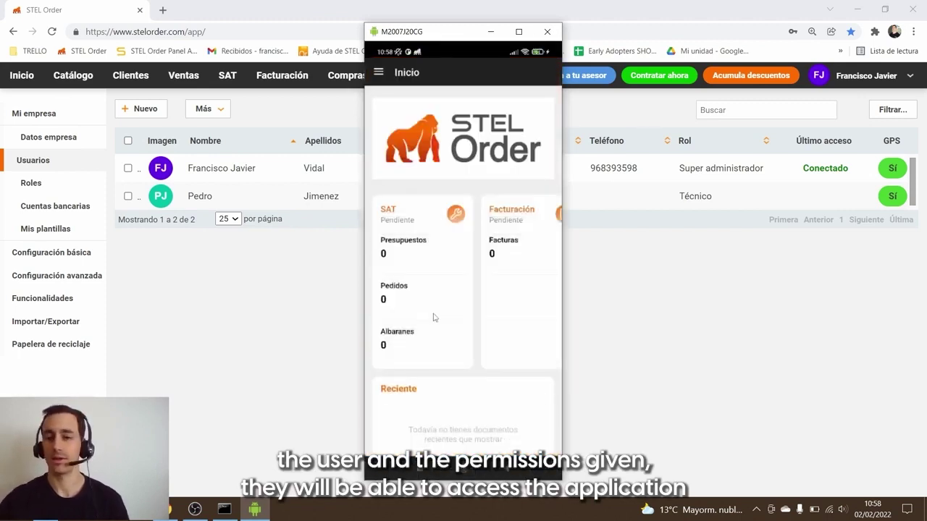
Step: Start a new work delivery note from SAT Albaranes in the app, then open the web Roles list
{"action": "scroll", "coordinate": [434, 318], "scroll_direction": "down", "scroll_amount": 5}
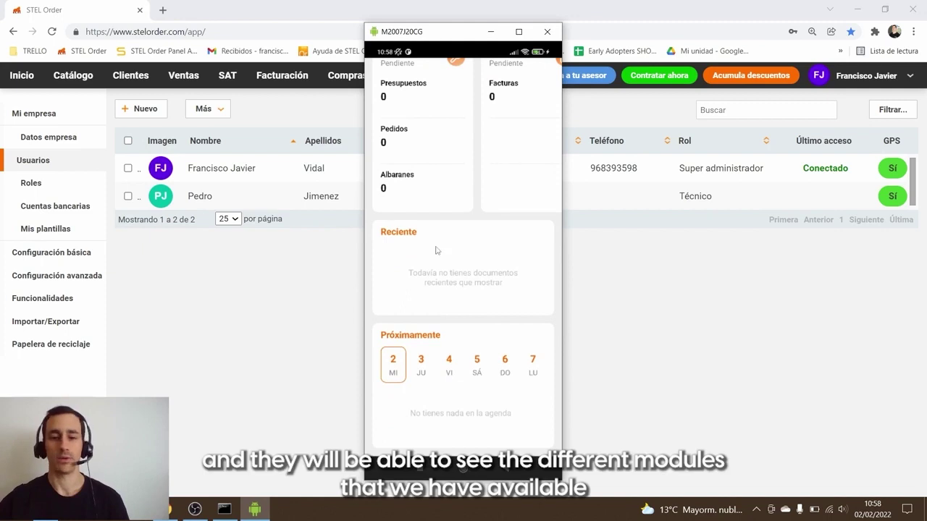
{"action": "scroll", "coordinate": [425, 128], "scroll_direction": "up", "scroll_amount": 5}
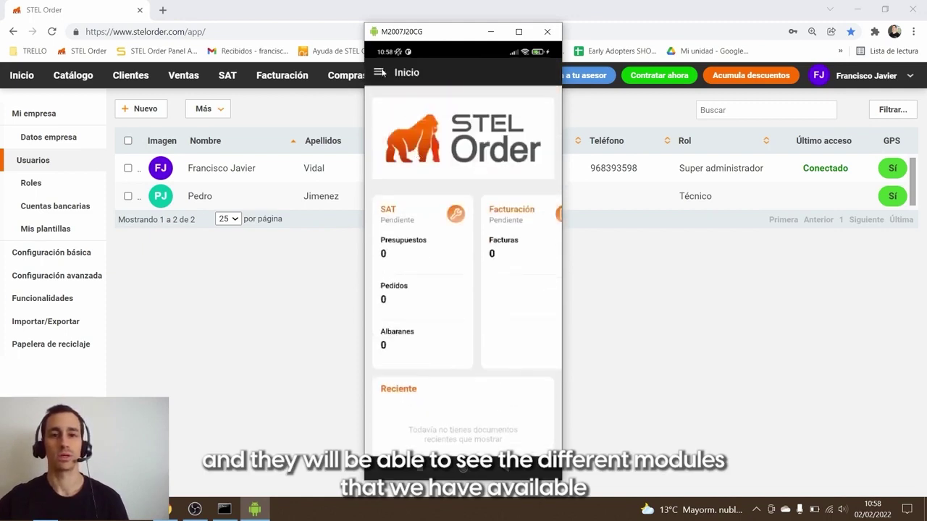
{"action": "left_click", "coordinate": [379, 72]}
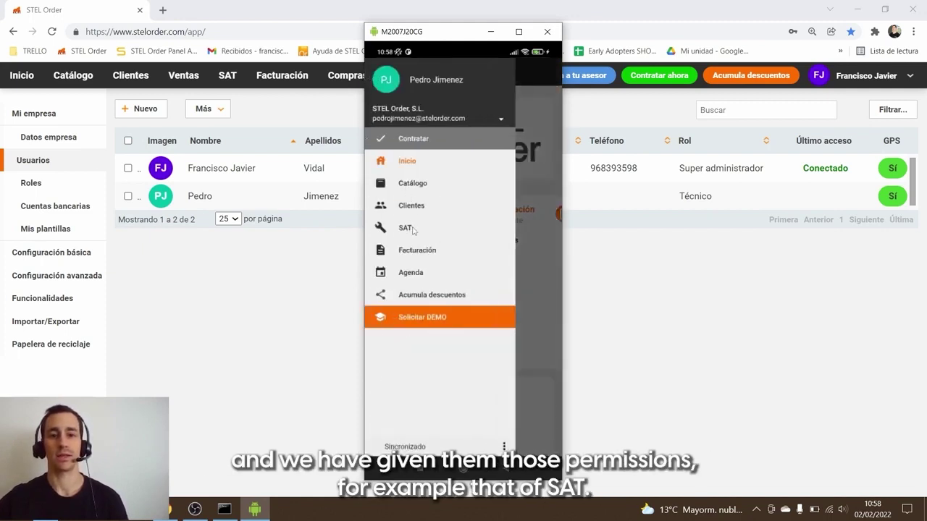
{"action": "left_click", "coordinate": [407, 228]}
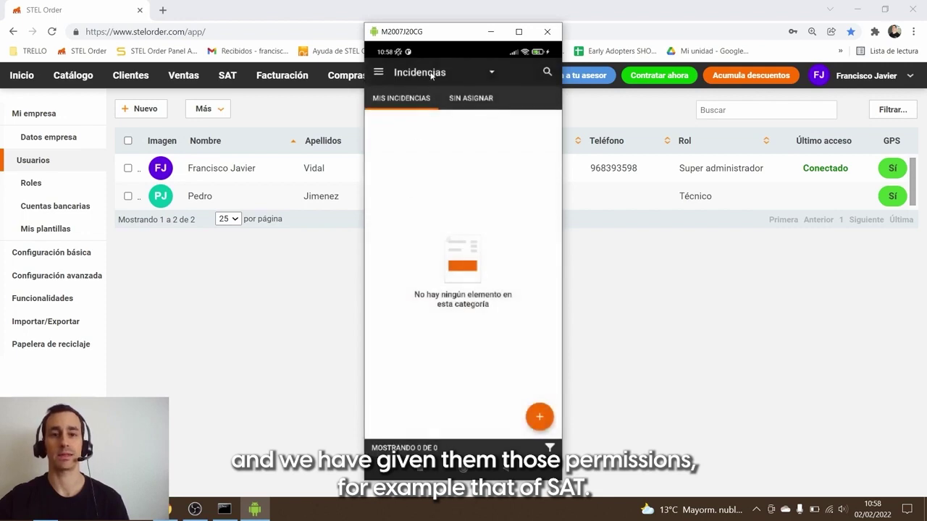
{"action": "left_click", "coordinate": [431, 74]}
{"action": "left_click", "coordinate": [415, 165]}
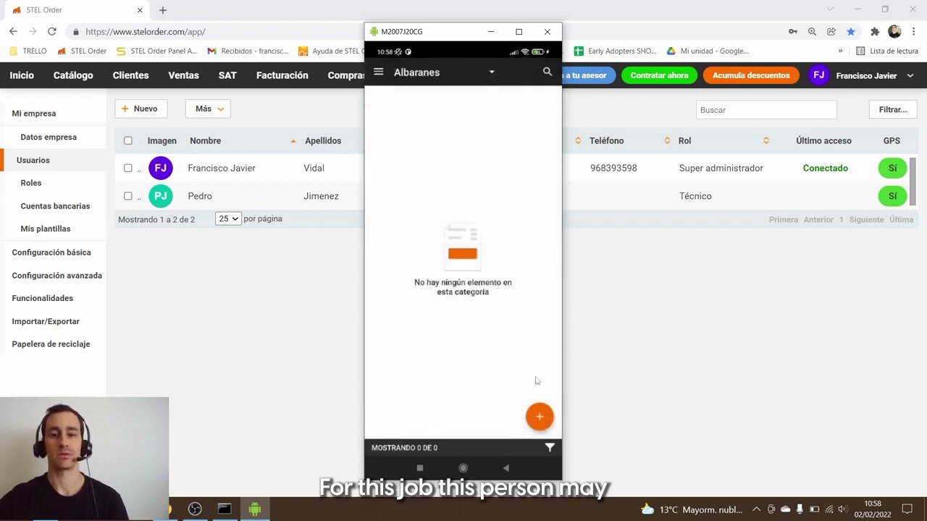
{"action": "left_click", "coordinate": [540, 416]}
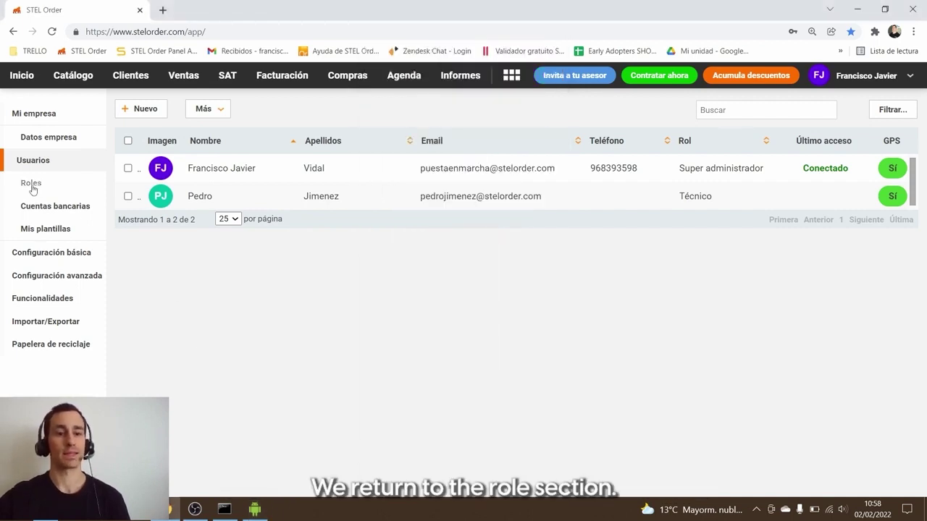
{"action": "left_click", "coordinate": [31, 184]}
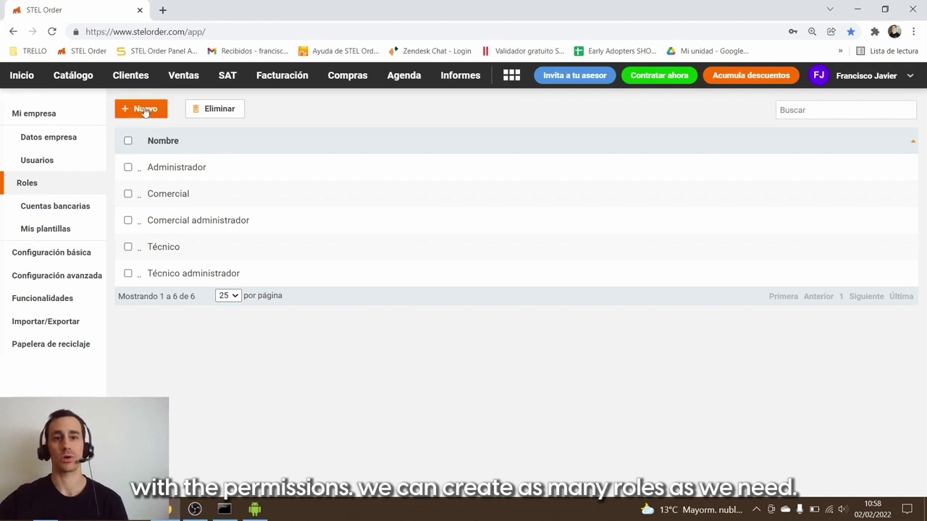
Step: Open the Técnico role from the Roles list and put its permissions into edit mode
{"action": "left_click", "coordinate": [168, 248]}
{"action": "left_click", "coordinate": [201, 108]}
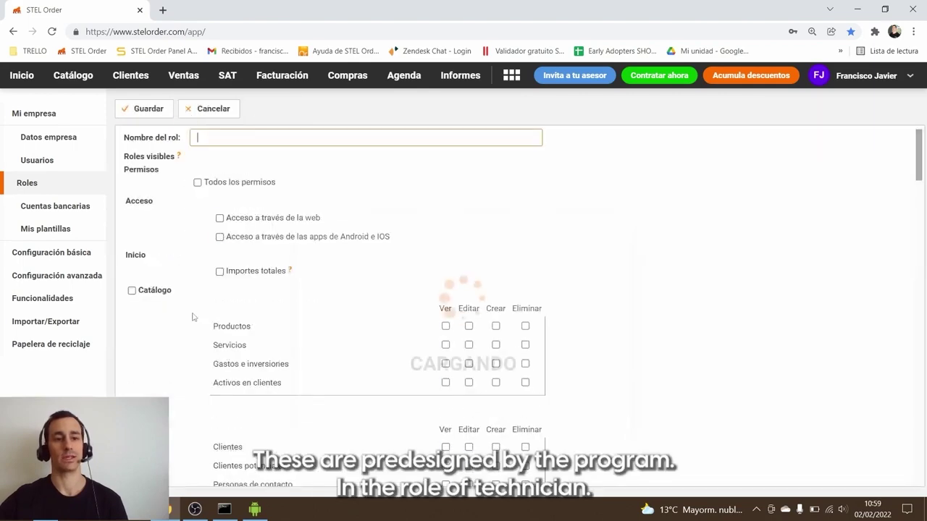
{"action": "scroll", "coordinate": [229, 259], "scroll_direction": "down", "scroll_amount": 10}
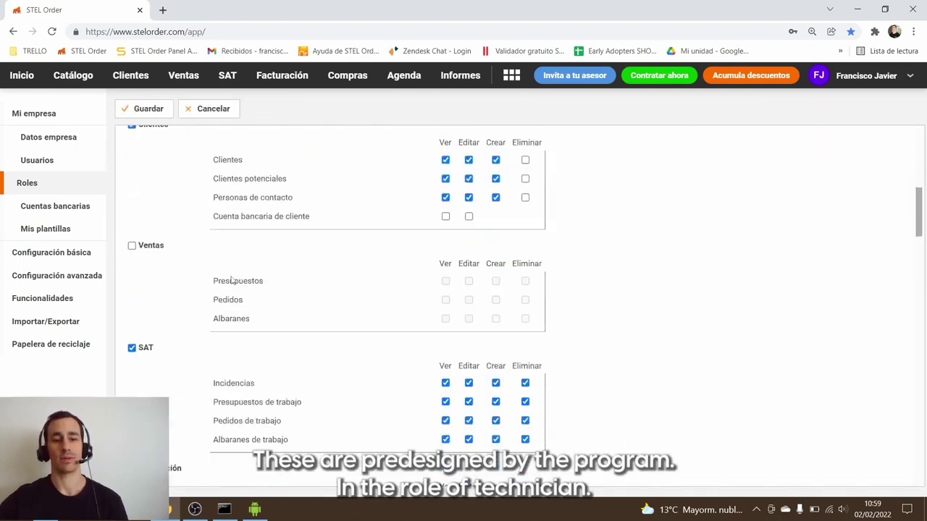
{"action": "scroll", "coordinate": [241, 304], "scroll_direction": "up", "scroll_amount": 10}
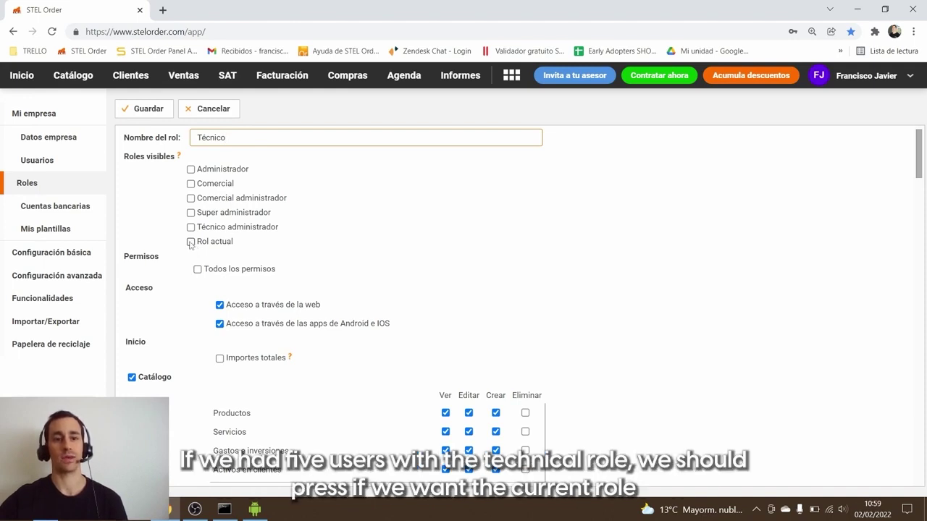
Step: Under Roles visibles, tick Técnico administrador and leave Super administrador unticked
{"action": "left_click", "coordinate": [191, 242]}
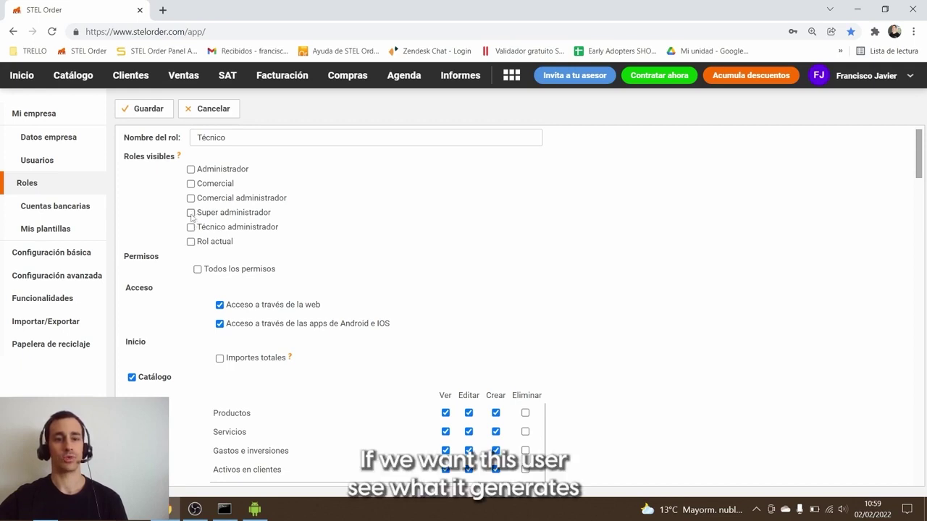
{"action": "left_click", "coordinate": [191, 213]}
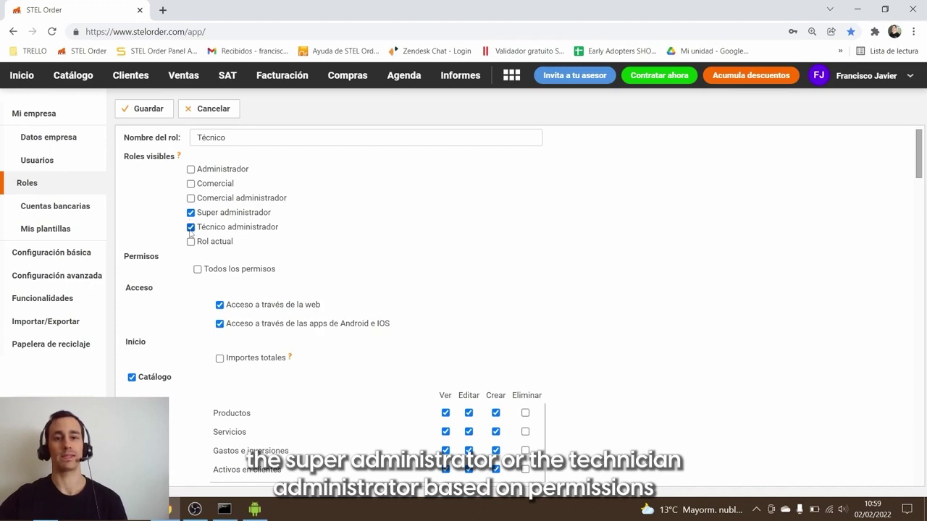
{"action": "scroll", "coordinate": [171, 264], "scroll_direction": "down", "scroll_amount": 6}
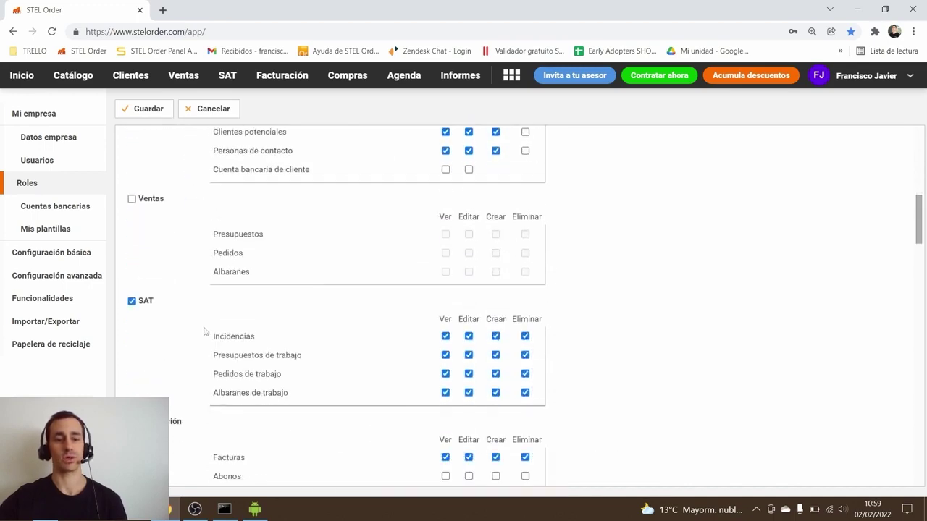
{"action": "scroll", "coordinate": [204, 332], "scroll_direction": "down", "scroll_amount": 3}
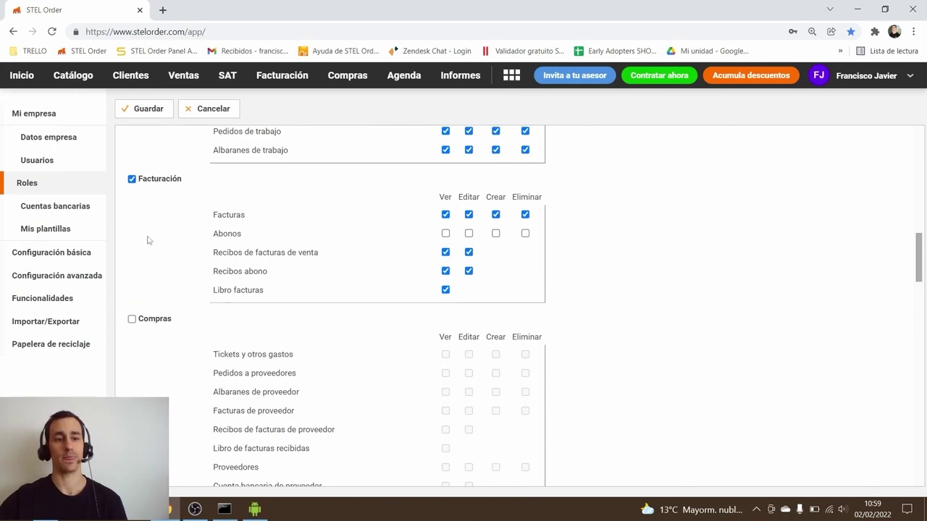
{"action": "scroll", "coordinate": [148, 239], "scroll_direction": "up", "scroll_amount": 2}
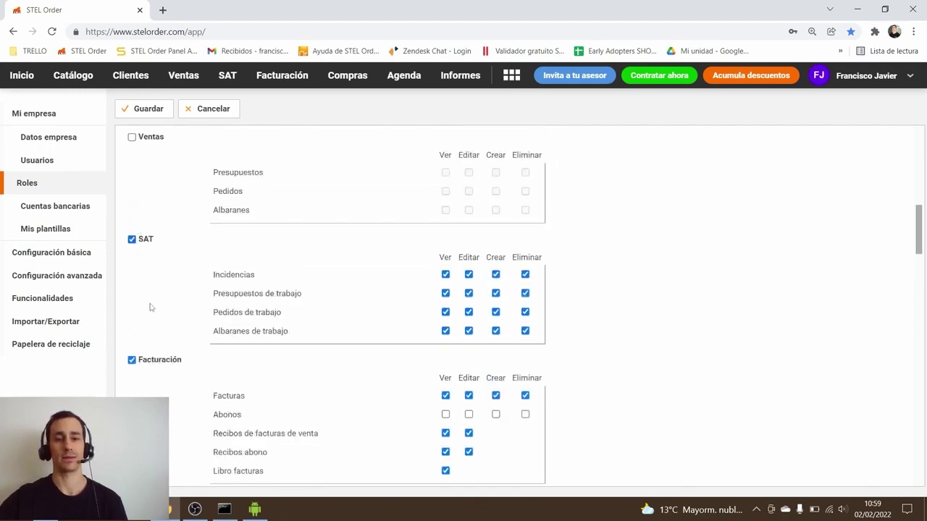
{"action": "scroll", "coordinate": [137, 215], "scroll_direction": "down", "scroll_amount": 2}
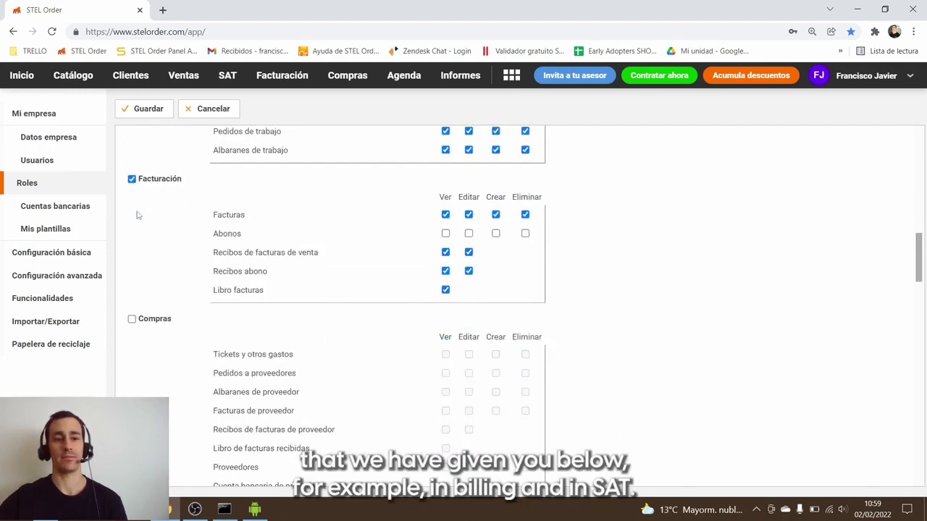
{"action": "scroll", "coordinate": [150, 332], "scroll_direction": "up", "scroll_amount": 2}
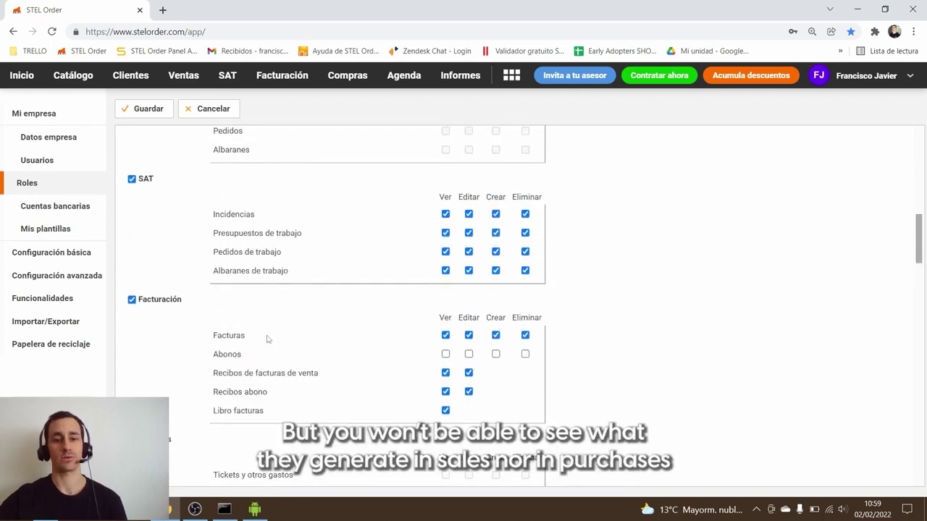
{"action": "scroll", "coordinate": [235, 318], "scroll_direction": "up", "scroll_amount": 10}
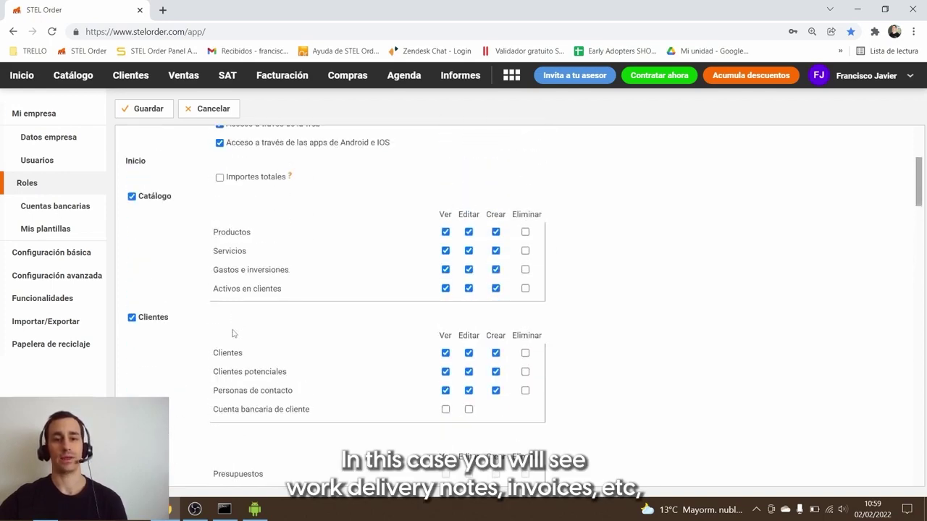
{"action": "scroll", "coordinate": [230, 297], "scroll_direction": "up", "scroll_amount": 2}
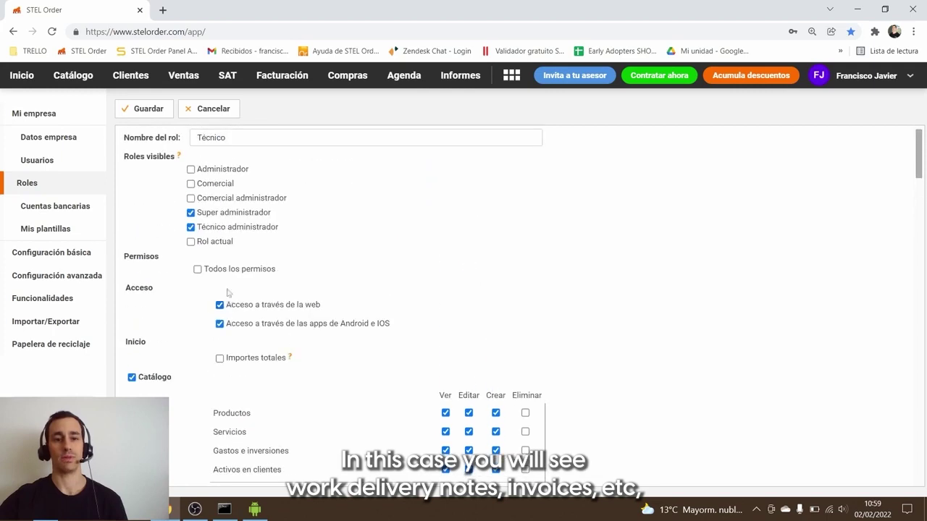
{"action": "left_click", "coordinate": [191, 213]}
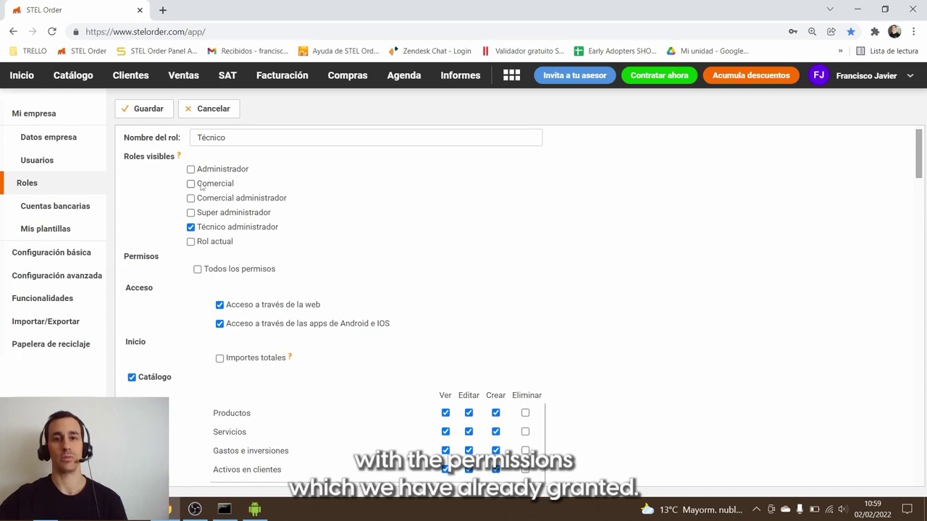
Step: Untick Crear for Albaranes de trabajo in the SAT permissions grid
{"action": "scroll", "coordinate": [196, 218], "scroll_direction": "down", "scroll_amount": 10}
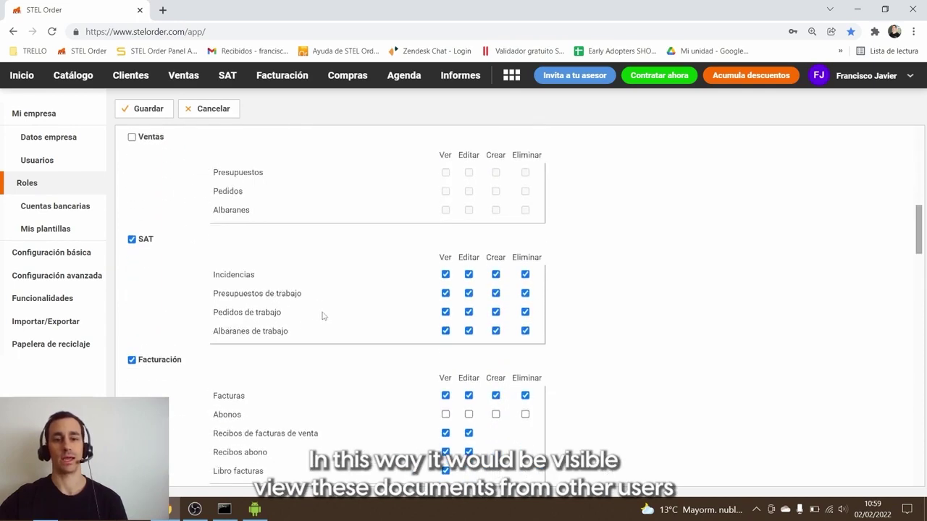
{"action": "left_click", "coordinate": [495, 331]}
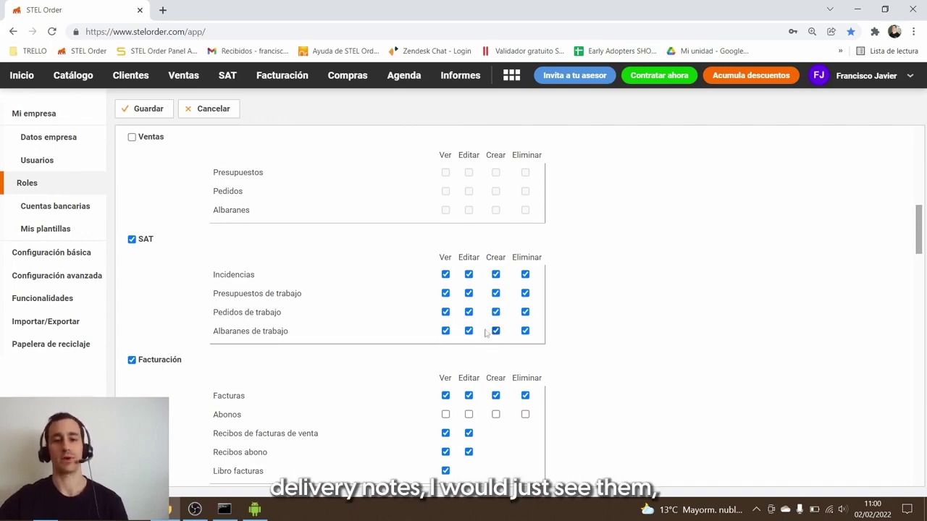
{"action": "scroll", "coordinate": [331, 300], "scroll_direction": "down", "scroll_amount": 7}
{"action": "scroll", "coordinate": [314, 302], "scroll_direction": "down", "scroll_amount": 10}
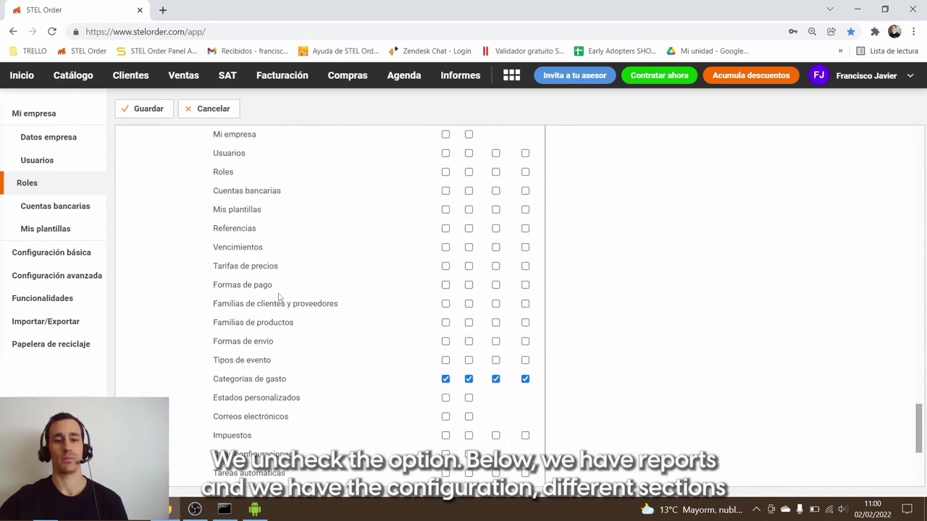
{"action": "scroll", "coordinate": [280, 298], "scroll_direction": "up", "scroll_amount": 2}
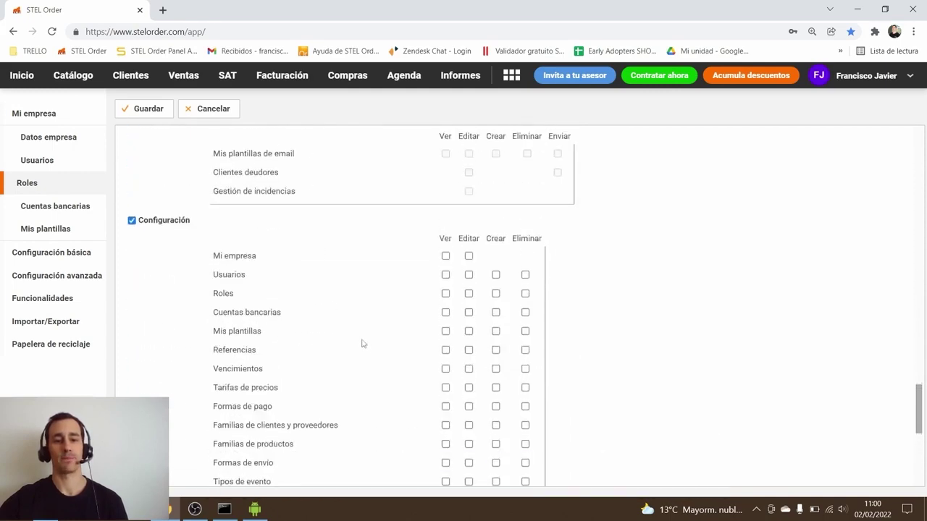
{"action": "scroll", "coordinate": [362, 337], "scroll_direction": "up", "scroll_amount": 8}
{"action": "scroll", "coordinate": [341, 319], "scroll_direction": "up", "scroll_amount": 3}
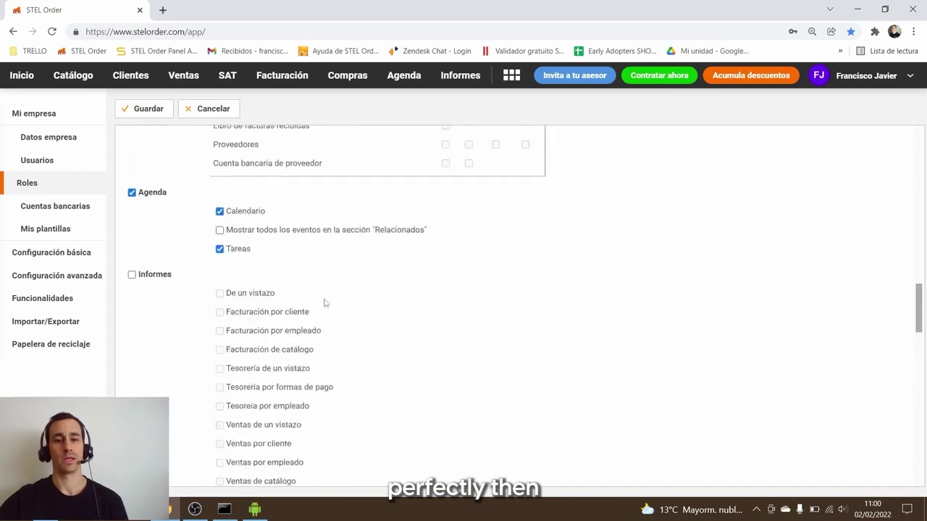
{"action": "scroll", "coordinate": [240, 321], "scroll_direction": "down", "scroll_amount": 1}
{"action": "scroll", "coordinate": [238, 321], "scroll_direction": "down", "scroll_amount": 10}
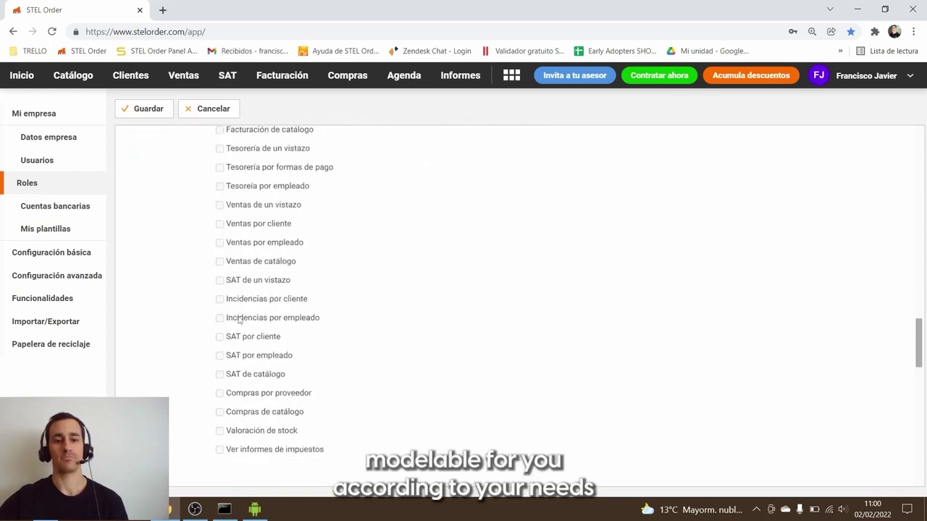
{"action": "scroll", "coordinate": [233, 314], "scroll_direction": "down", "scroll_amount": 3}
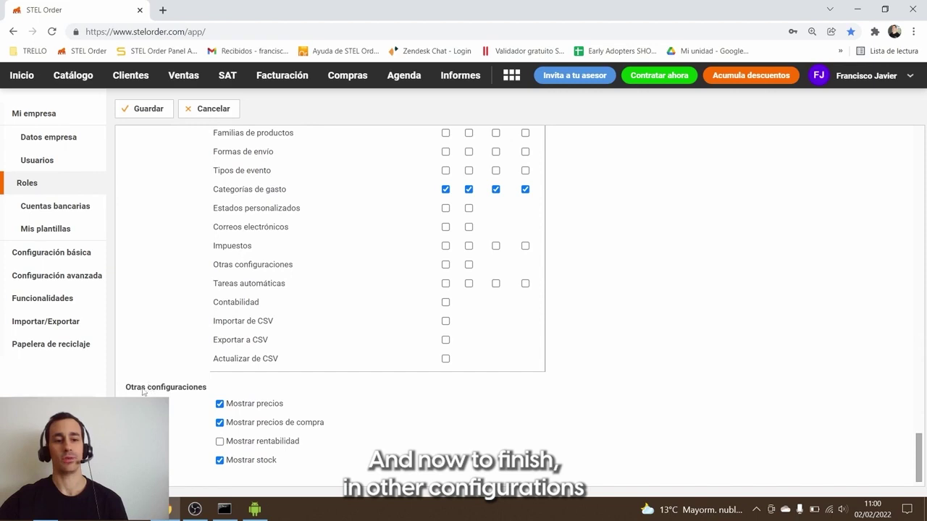
Step: Untick Mostrar precios and tick Acceso a través de las apps de Android e IOS
{"action": "left_click", "coordinate": [241, 406]}
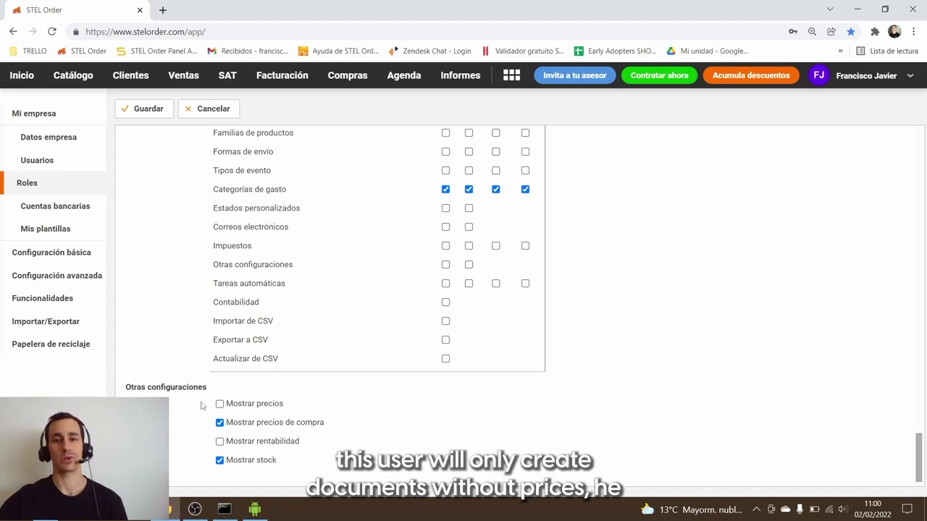
{"action": "scroll", "coordinate": [205, 405], "scroll_direction": "up", "scroll_amount": 20}
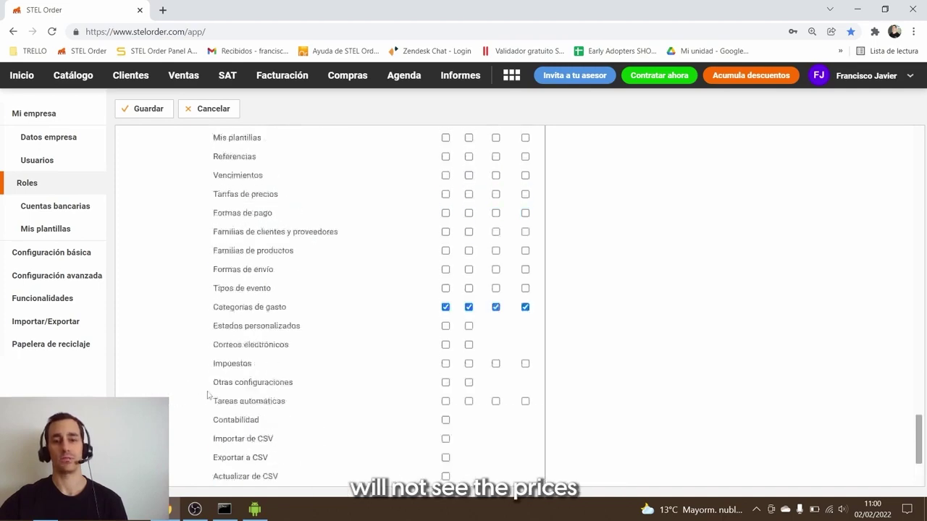
{"action": "scroll", "coordinate": [195, 371], "scroll_direction": "up", "scroll_amount": 10}
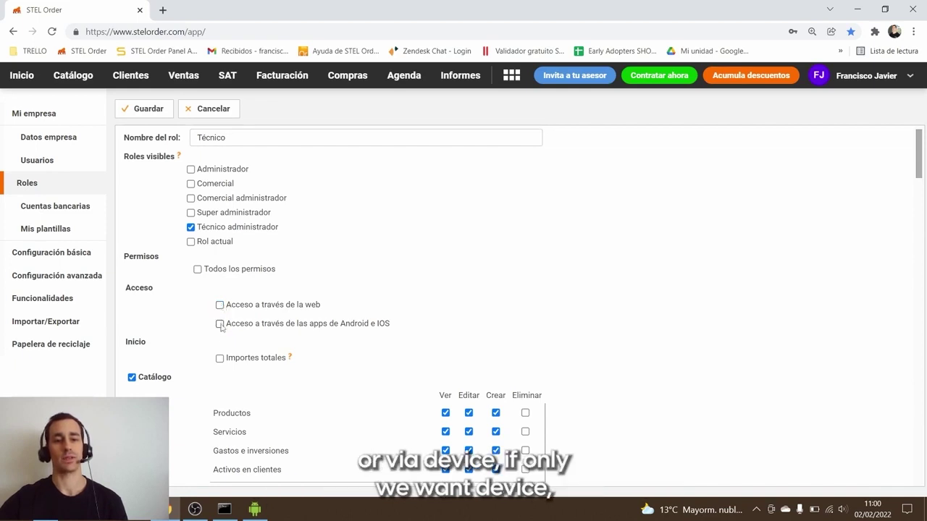
{"action": "left_click", "coordinate": [220, 323]}
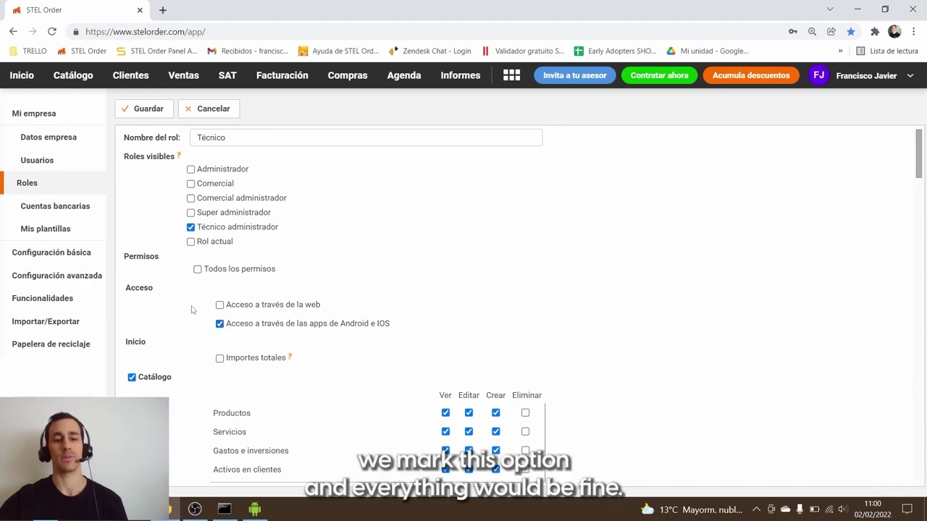